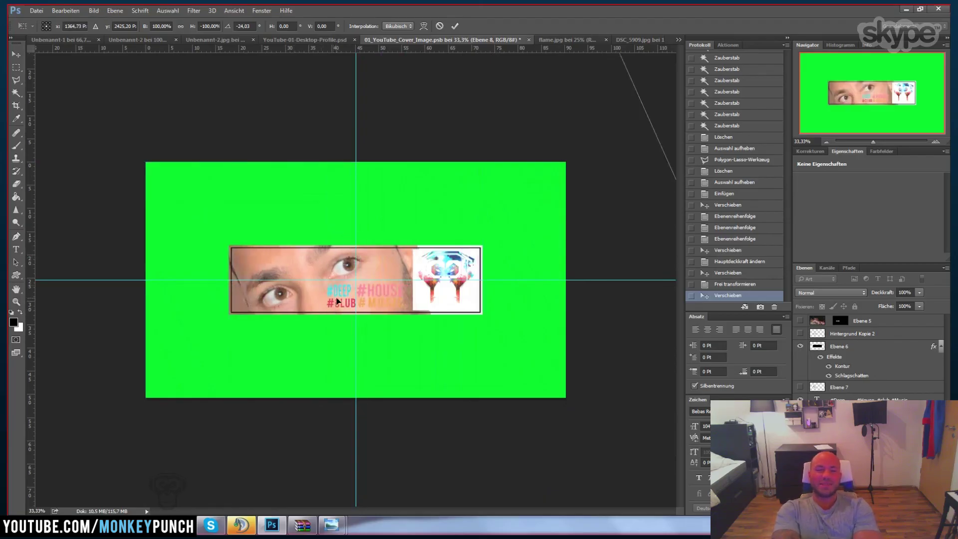
Reposition, flip and rotate the face photo within the banner so the eyes show
{"action": "left_click_drag", "start_coordinate": [342, 366], "coordinate": [343, 280]}
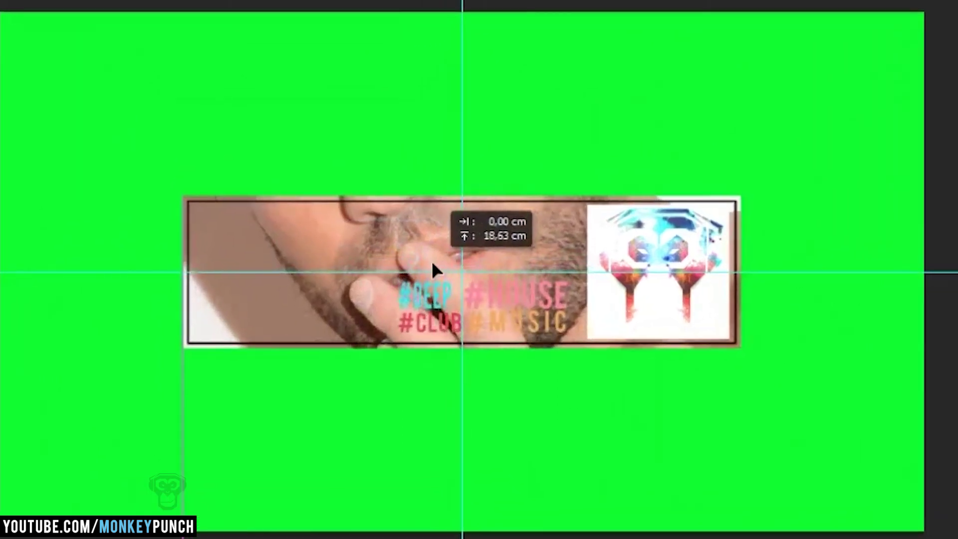
{"action": "left_click_drag", "start_coordinate": [433, 266], "coordinate": [433, 265]}
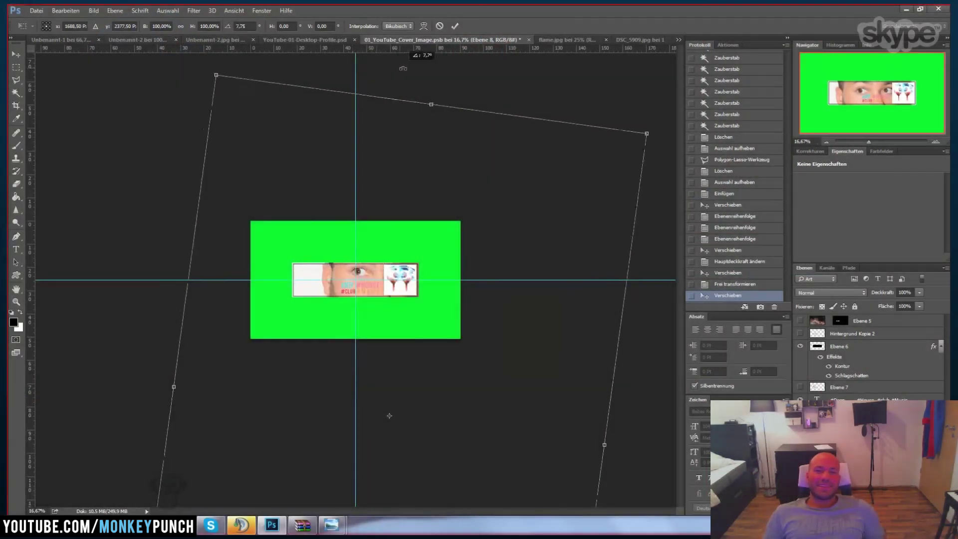
{"action": "left_click_drag", "start_coordinate": [364, 314], "coordinate": [396, 346]}
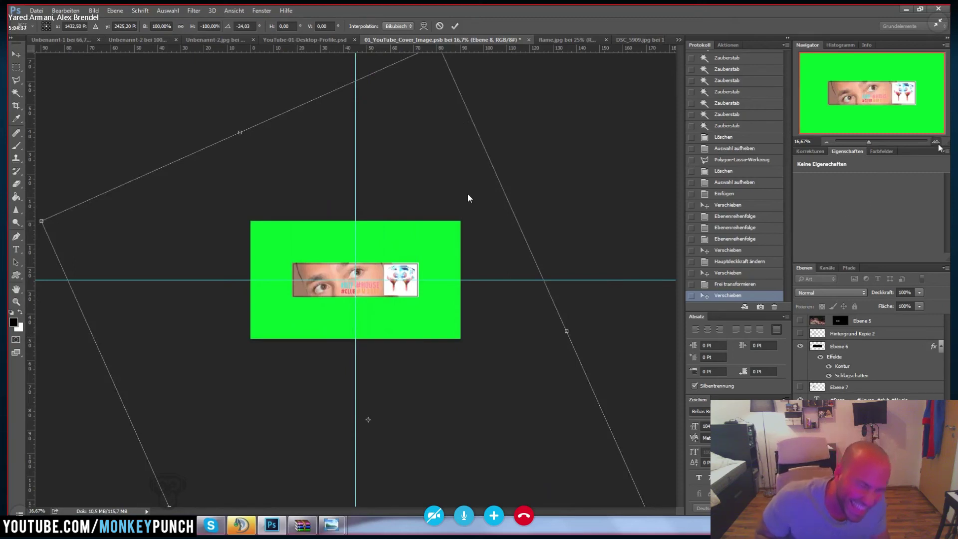
{"action": "key", "text": "ctrl+plus"}
{"action": "key", "text": "ctrl+plus"}
{"action": "mouse_move", "coordinate": [464, 291]}
{"action": "left_mouse_down"}
{"action": "mouse_move", "coordinate": [370, 290]}
{"action": "mouse_move", "coordinate": [559, 284]}
{"action": "left_mouse_up"}
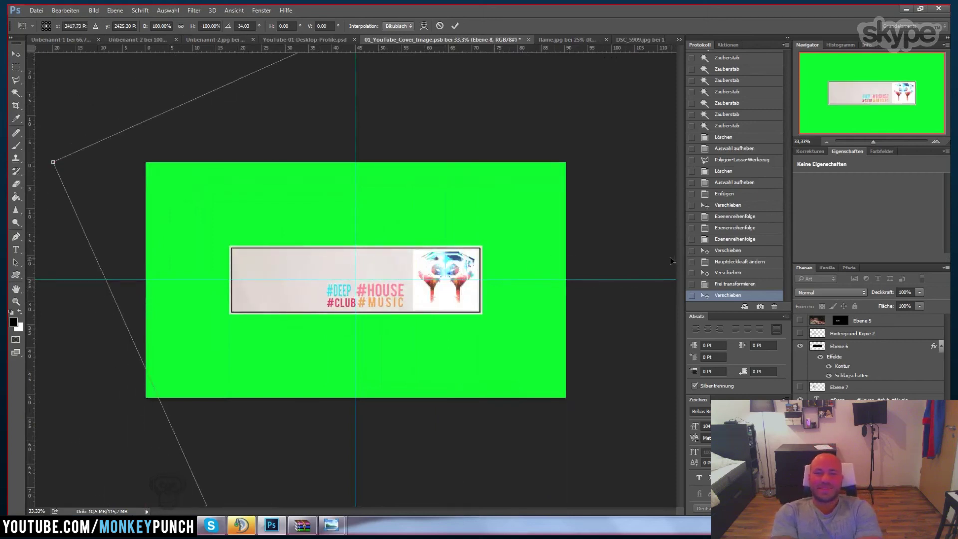
{"action": "mouse_move", "coordinate": [655, 248]}
{"action": "left_mouse_down"}
{"action": "mouse_move", "coordinate": [212, 246]}
{"action": "mouse_move", "coordinate": [58, 230]}
{"action": "left_mouse_up"}
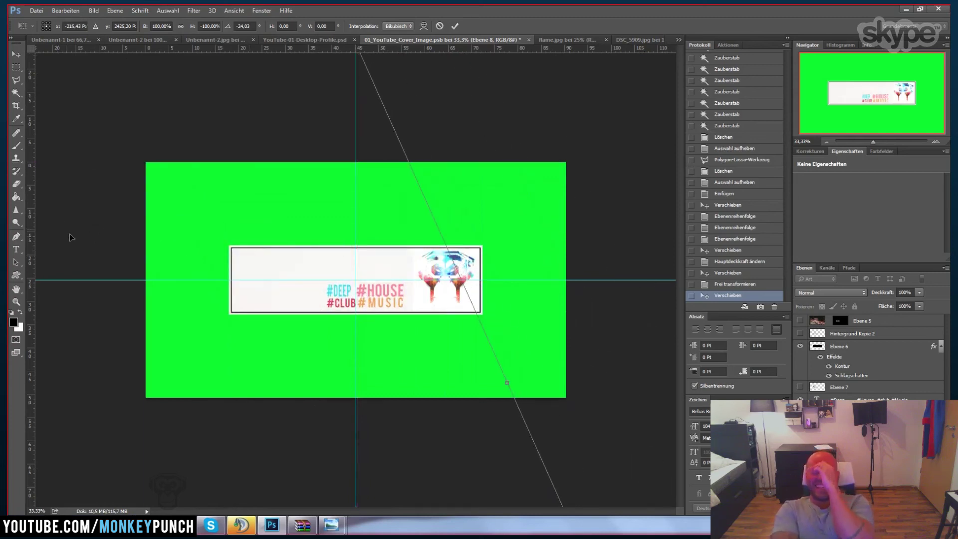
{"action": "mouse_move", "coordinate": [80, 250]}
{"action": "left_mouse_down"}
{"action": "mouse_move", "coordinate": [499, 274]}
{"action": "mouse_move", "coordinate": [179, 259]}
{"action": "mouse_move", "coordinate": [338, 260]}
{"action": "left_mouse_up"}
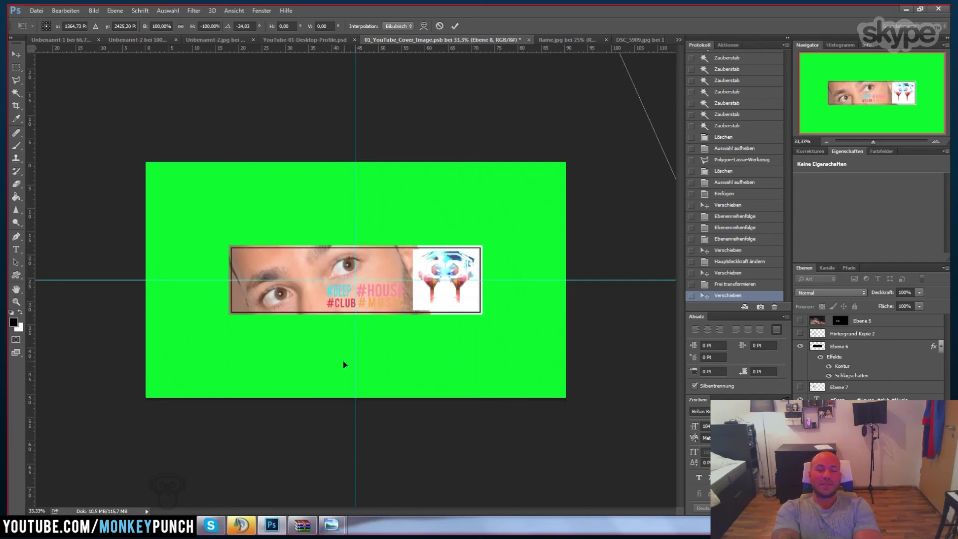
{"action": "left_click_drag", "start_coordinate": [341, 361], "coordinate": [342, 278]}
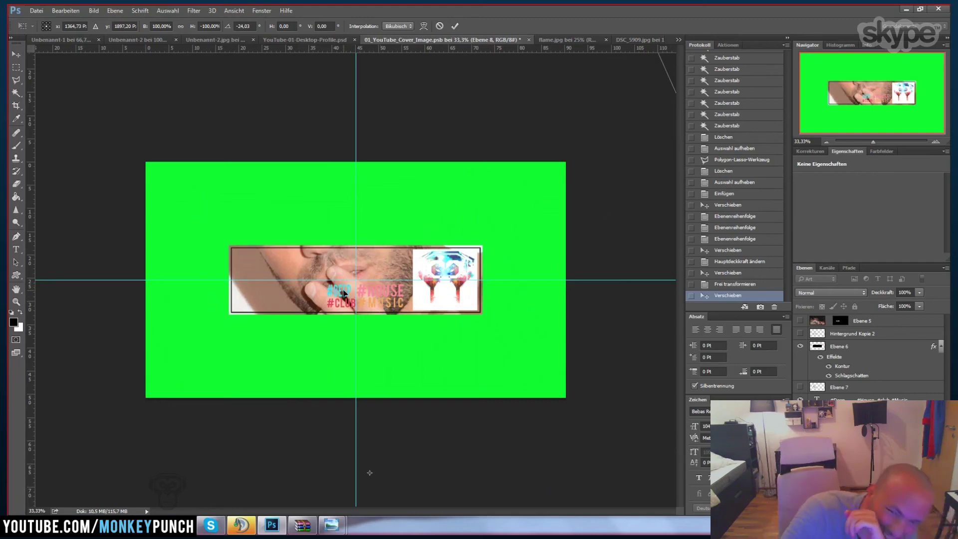
{"action": "left_click_drag", "start_coordinate": [373, 274], "coordinate": [372, 366]}
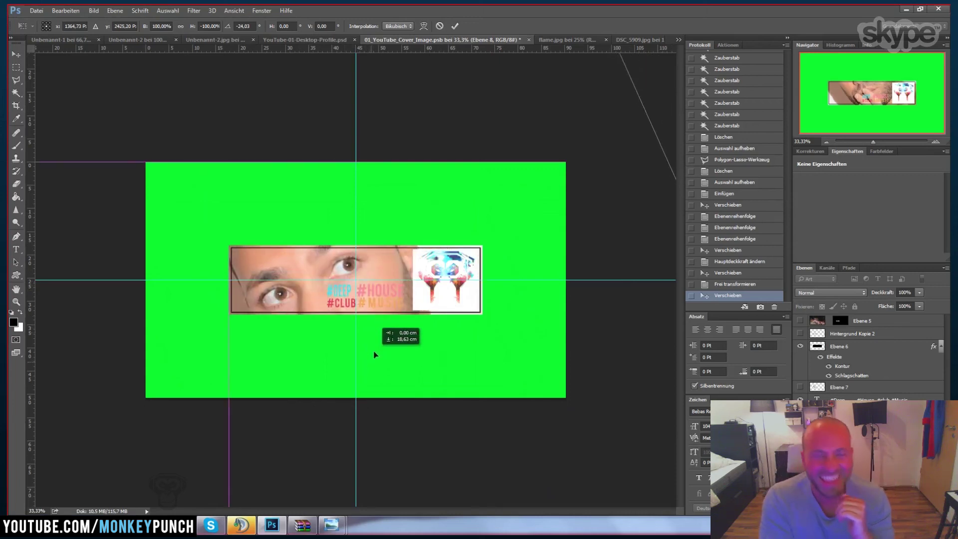
{"action": "left_click_drag", "start_coordinate": [371, 365], "coordinate": [385, 240]}
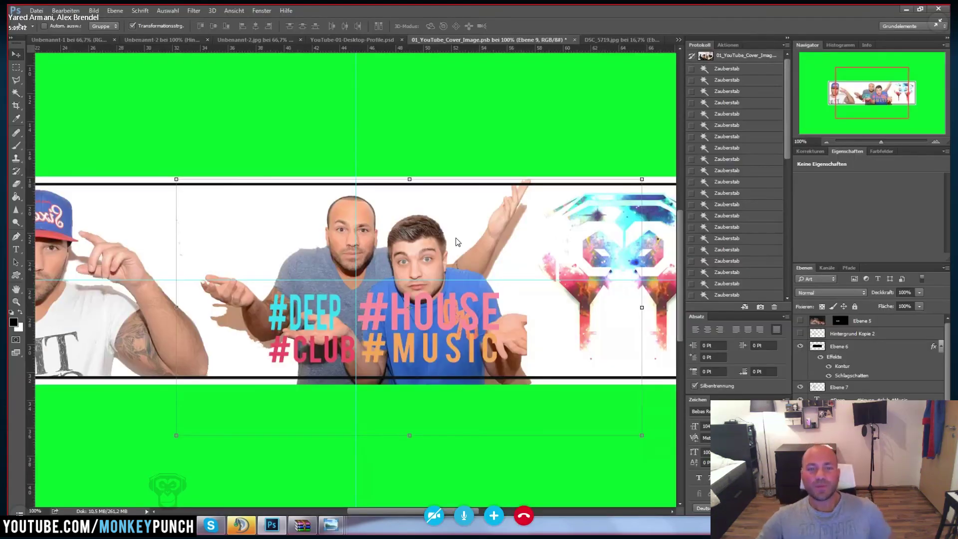
Select the logo, then nudge the tilted men photo down slightly and confirm the rotation
{"action": "left_click", "coordinate": [623, 280], "text": "ctrl"}
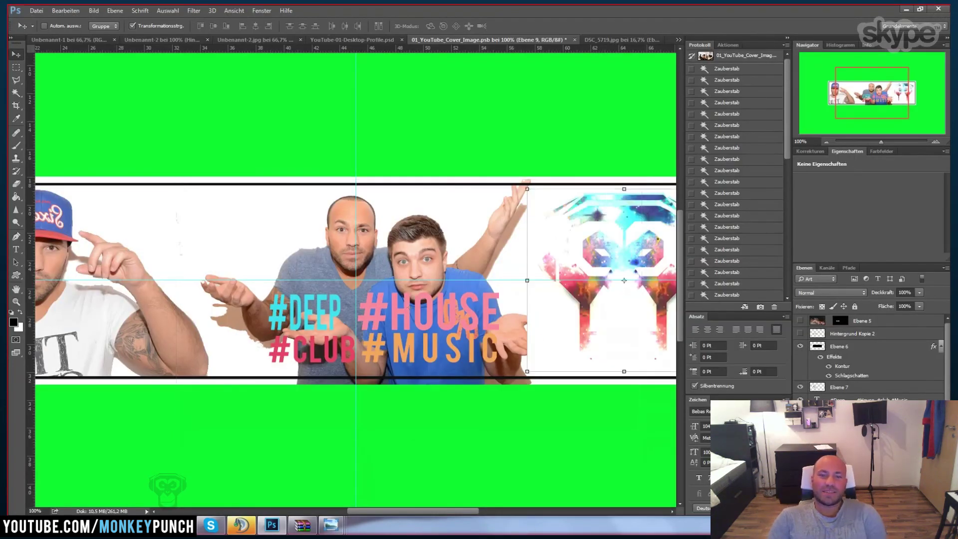
{"action": "key", "text": "shift+alt+k"}
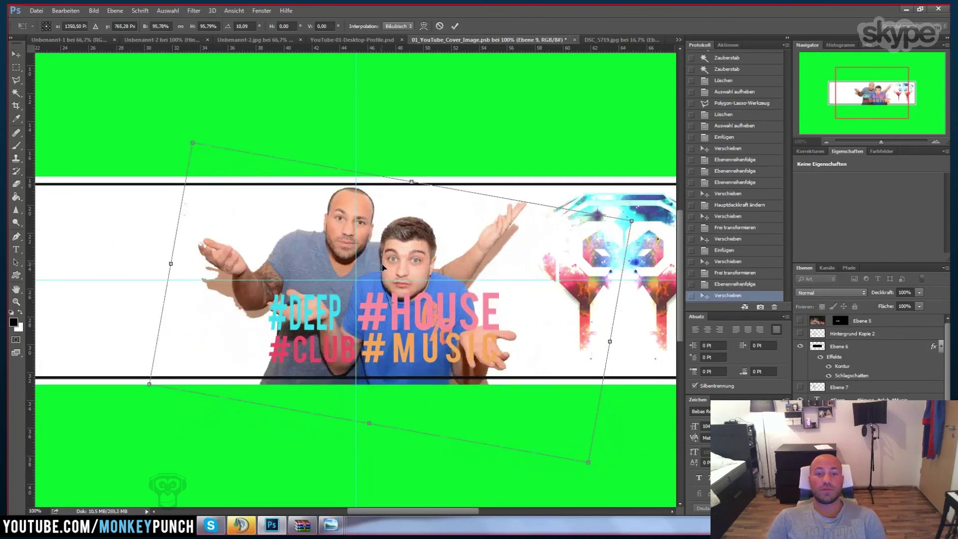
{"action": "left_click_drag", "start_coordinate": [382, 268], "coordinate": [385, 274]}
{"action": "key", "text": "Return"}
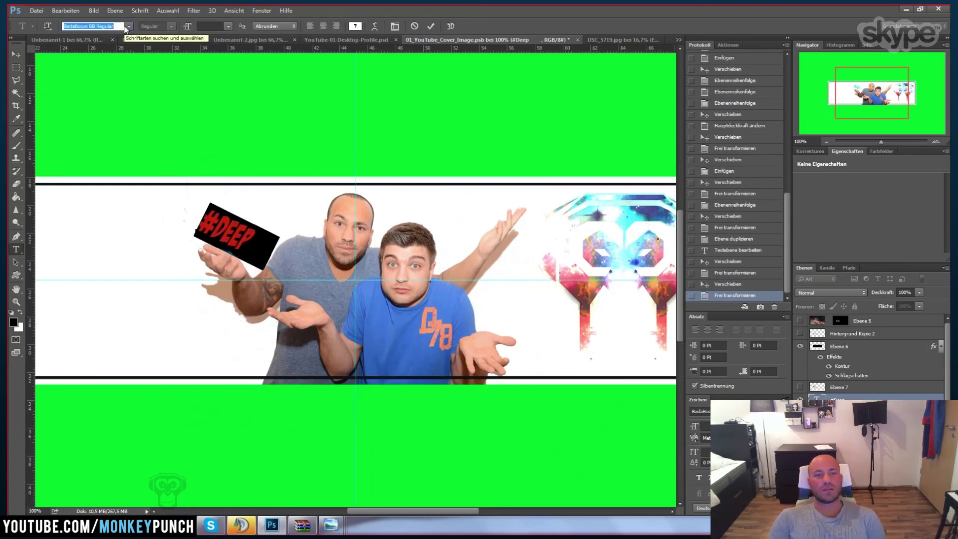
Rotate the cyan MUSIC text slightly, commit it, and place it above the left man's hand
{"action": "mouse_move", "coordinate": [342, 244]}
{"action": "left_mouse_down"}
{"action": "mouse_move", "coordinate": [337, 233]}
{"action": "mouse_move", "coordinate": [277, 246]}
{"action": "mouse_move", "coordinate": [275, 258]}
{"action": "left_mouse_up"}
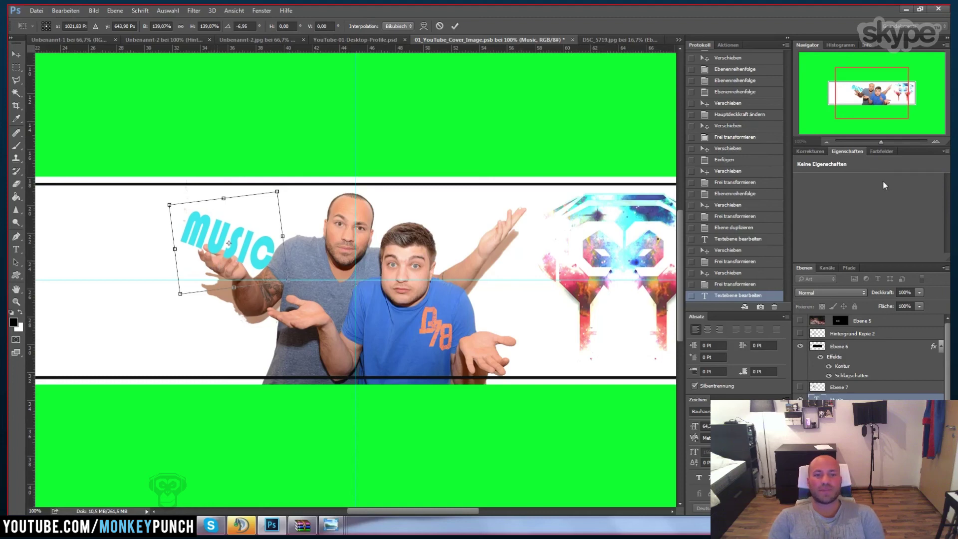
{"action": "key", "text": "Return"}
{"action": "left_click", "coordinate": [935, 141]}
{"action": "key", "text": "ctrl+bracketright"}
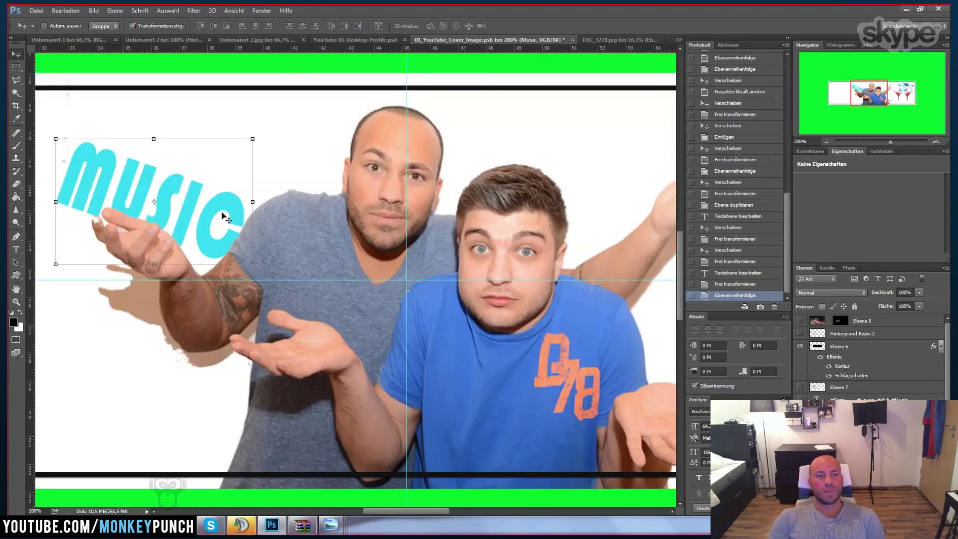
{"action": "mouse_move", "coordinate": [226, 218]}
{"action": "left_mouse_down"}
{"action": "mouse_move", "coordinate": [202, 205]}
{"action": "mouse_move", "coordinate": [185, 229]}
{"action": "mouse_move", "coordinate": [133, 206]}
{"action": "left_mouse_up"}
{"action": "key", "text": "ctrl+bracketright"}
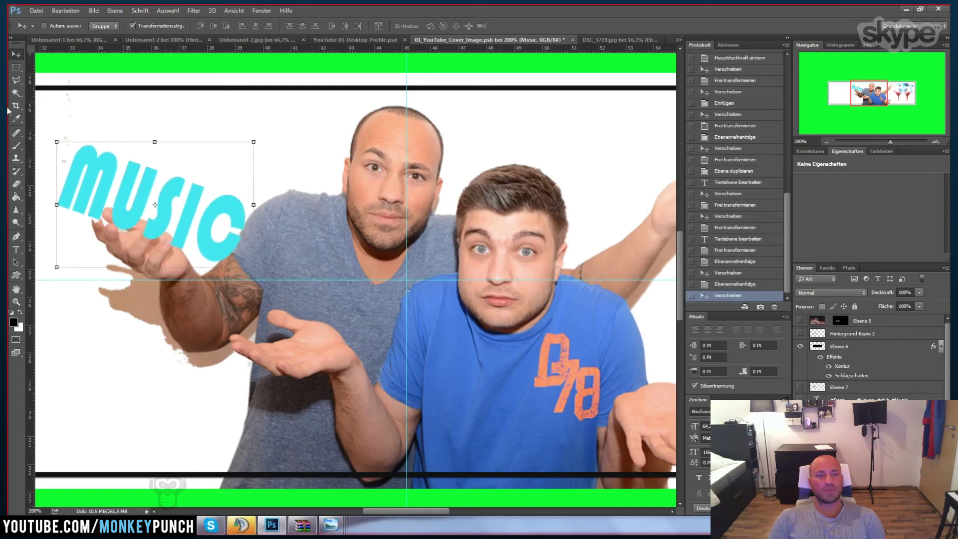
Try a Polygonal Lasso outline over part of MUSIC, discard it, and zoom in on the hand
{"action": "left_click", "coordinate": [16, 80]}
{"action": "left_click", "coordinate": [97, 212]}
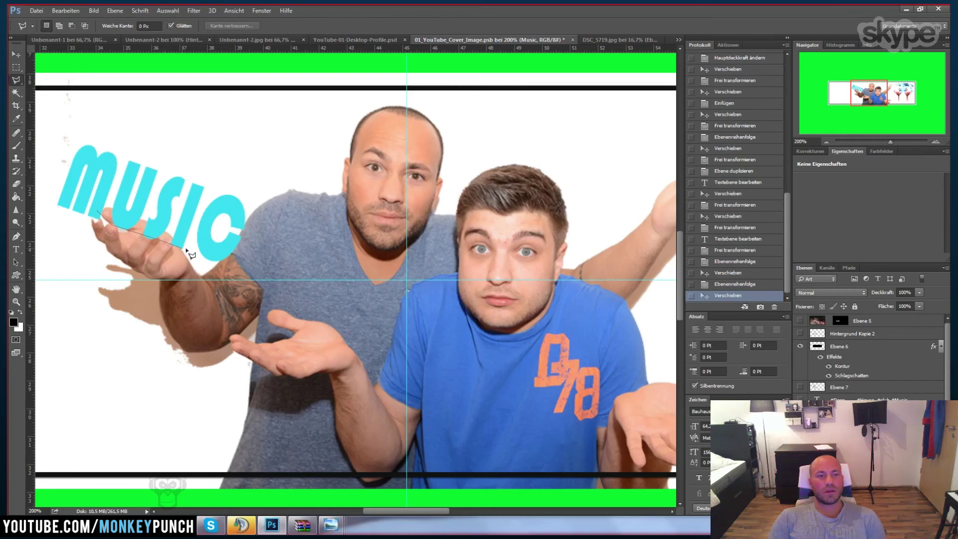
{"action": "left_click", "coordinate": [107, 181]}
{"action": "left_click", "coordinate": [97, 210]}
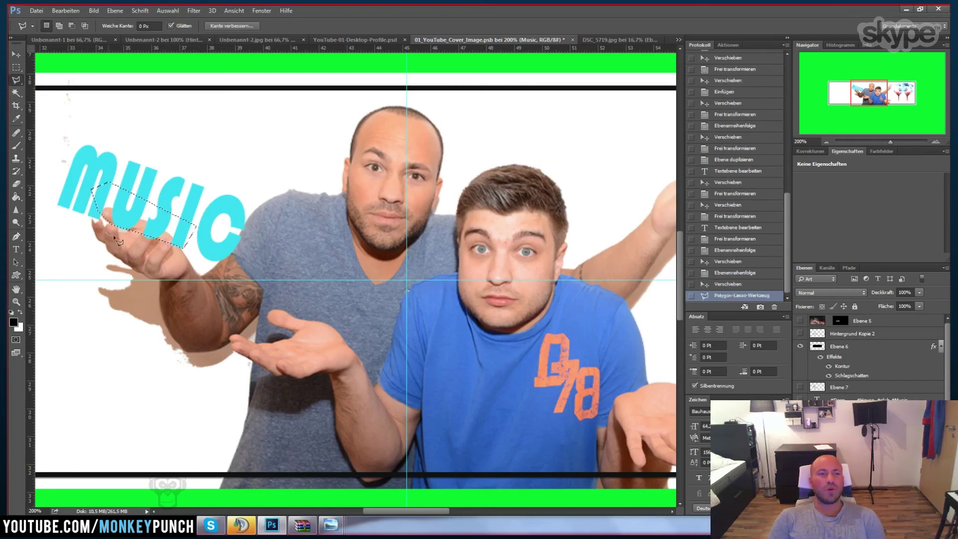
{"action": "left_click", "coordinate": [149, 217]}
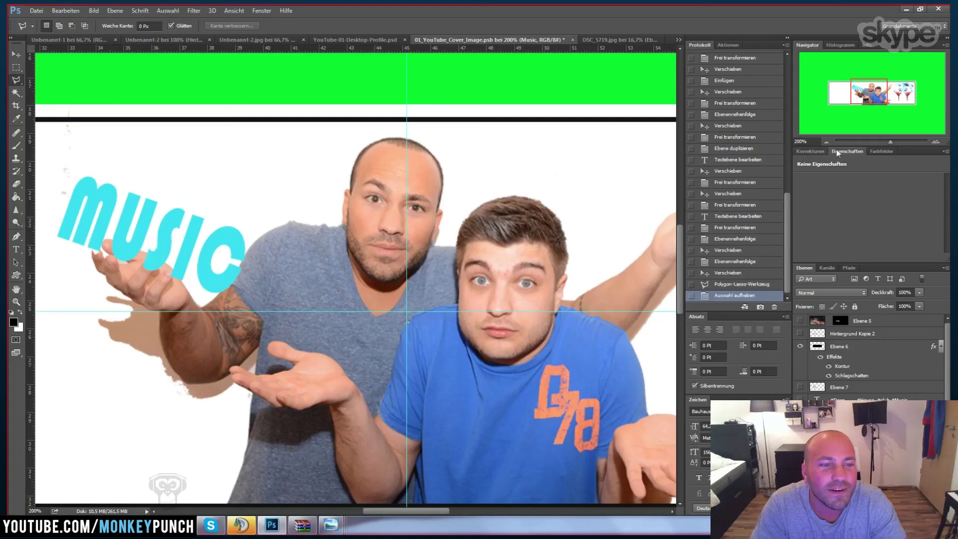
{"action": "key", "text": "ctrl+plus"}
{"action": "key", "text": "ctrl+plus"}
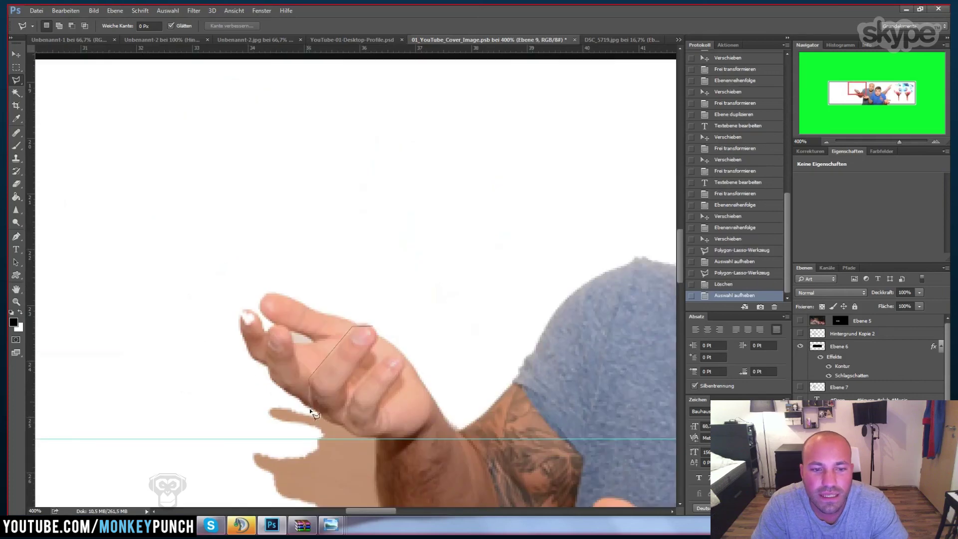
Select the left man's fingers and copy them onto a new layer above MUSIC
{"action": "left_click", "coordinate": [347, 410]}
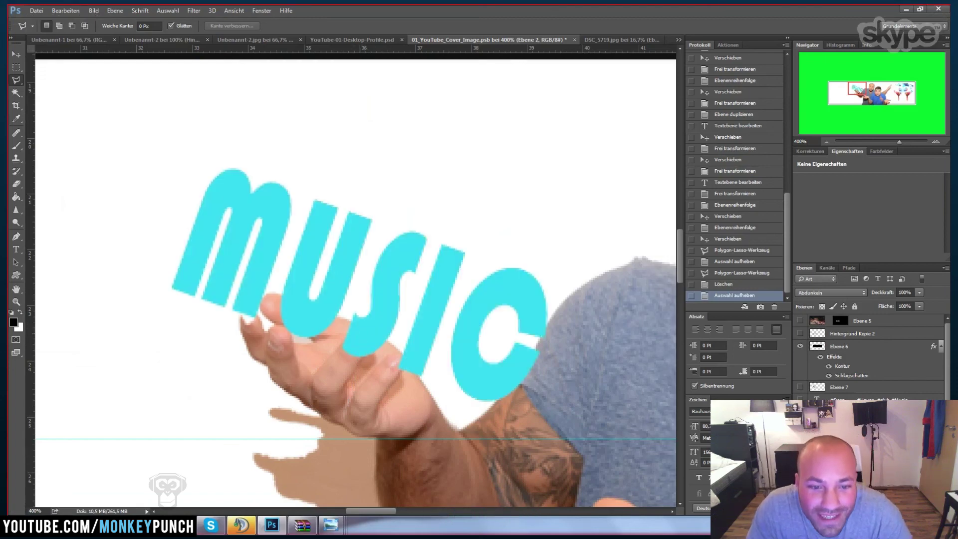
{"action": "double_click", "coordinate": [351, 393]}
{"action": "key", "text": "ctrl+c"}
{"action": "key", "text": "ctrl+v"}
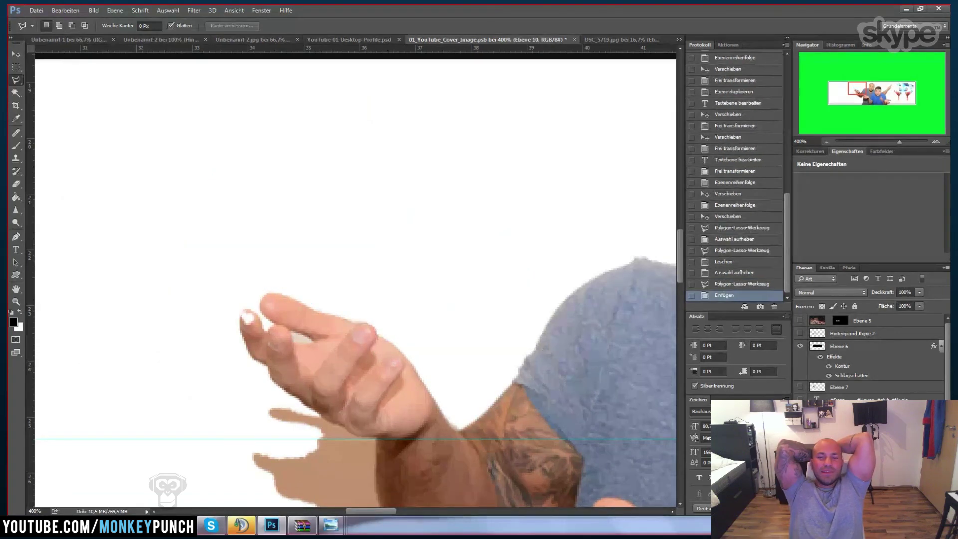
{"action": "key", "text": "ctrl+bracketright"}
{"action": "key", "text": "ctrl+minus"}
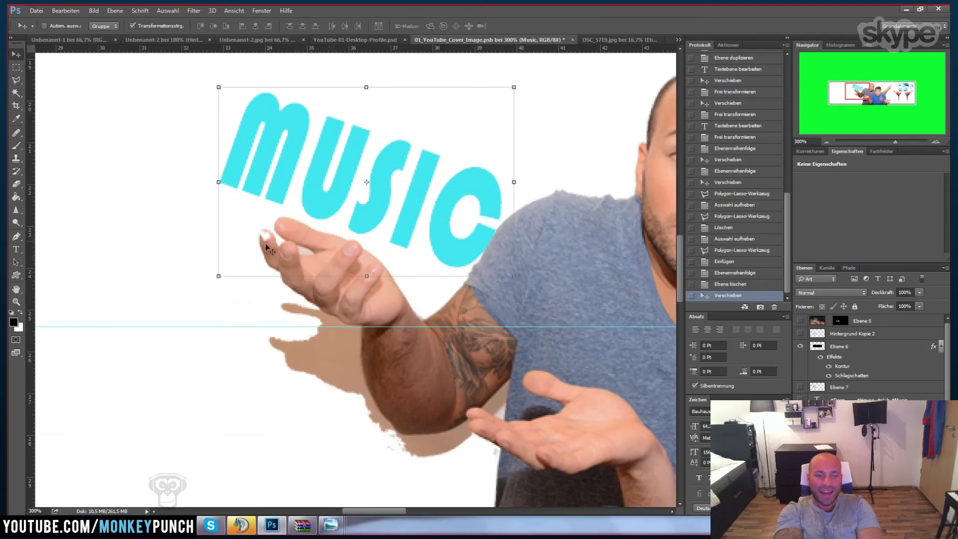
Zoom in on the hand and nudge the MUSIC text over the fingers
{"action": "key", "text": "ctrl+plus"}
{"action": "key", "text": "ctrl+minus"}
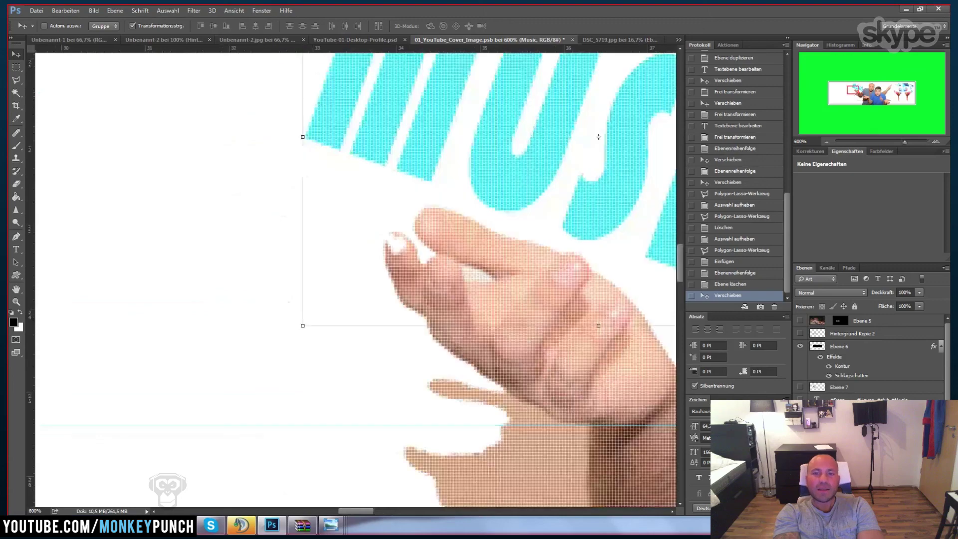
{"action": "key", "text": "ctrl+plus"}
{"action": "left_click_drag", "start_coordinate": [358, 120], "coordinate": [381, 222]}
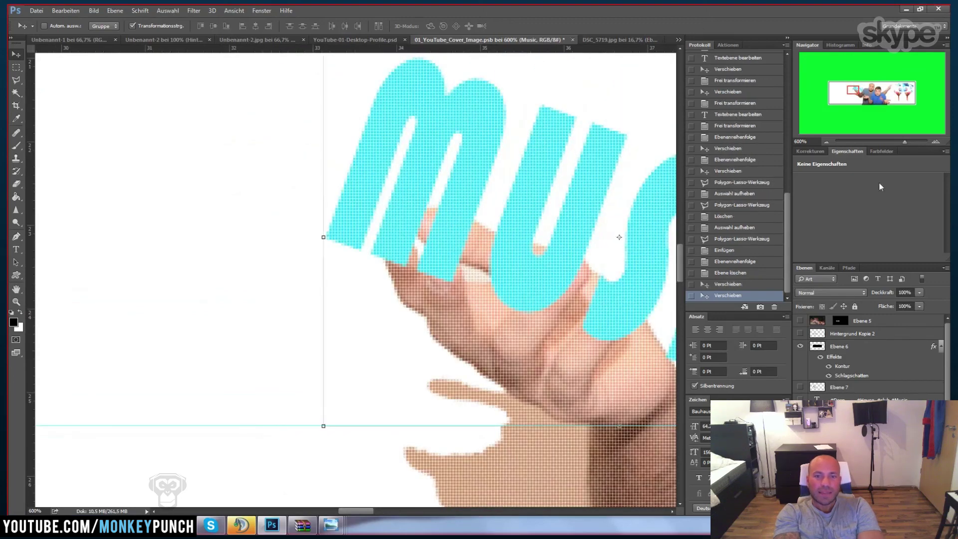
{"action": "left_click", "coordinate": [826, 141]}
{"action": "left_click", "coordinate": [826, 142]}
Rotate MUSIC about 17° steeper, move it down-right across the hand, and shrink it slightly
{"action": "mouse_move", "coordinate": [462, 235]}
{"action": "left_mouse_down"}
{"action": "mouse_move", "coordinate": [492, 273]}
{"action": "mouse_move", "coordinate": [541, 255]}
{"action": "left_mouse_up"}
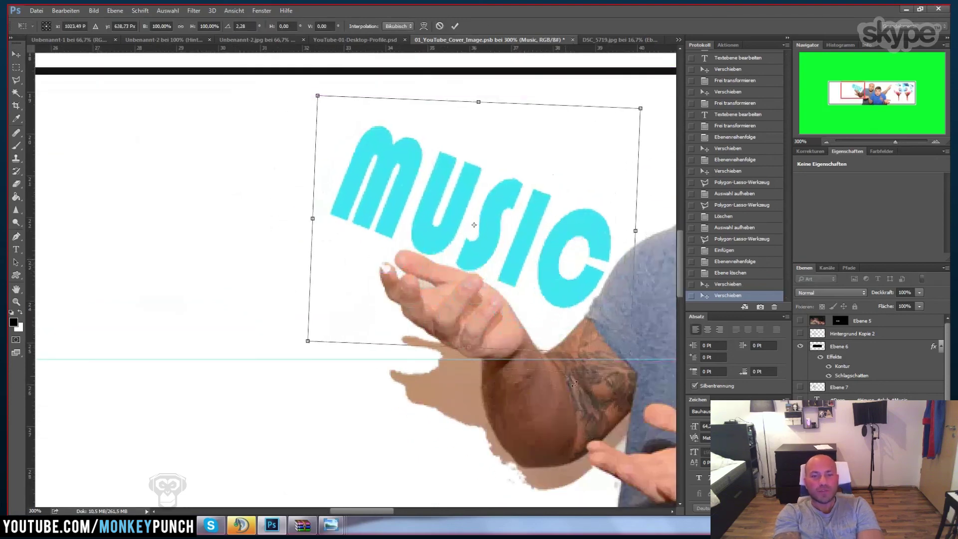
{"action": "left_click_drag", "start_coordinate": [574, 383], "coordinate": [530, 403]}
{"action": "left_click_drag", "start_coordinate": [421, 294], "coordinate": [436, 344]}
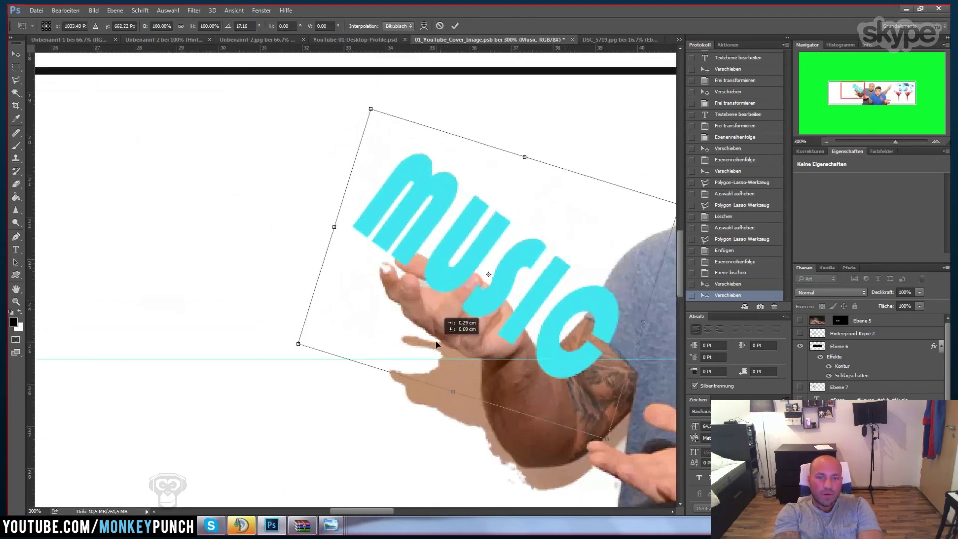
{"action": "left_click_drag", "start_coordinate": [435, 344], "coordinate": [431, 344]}
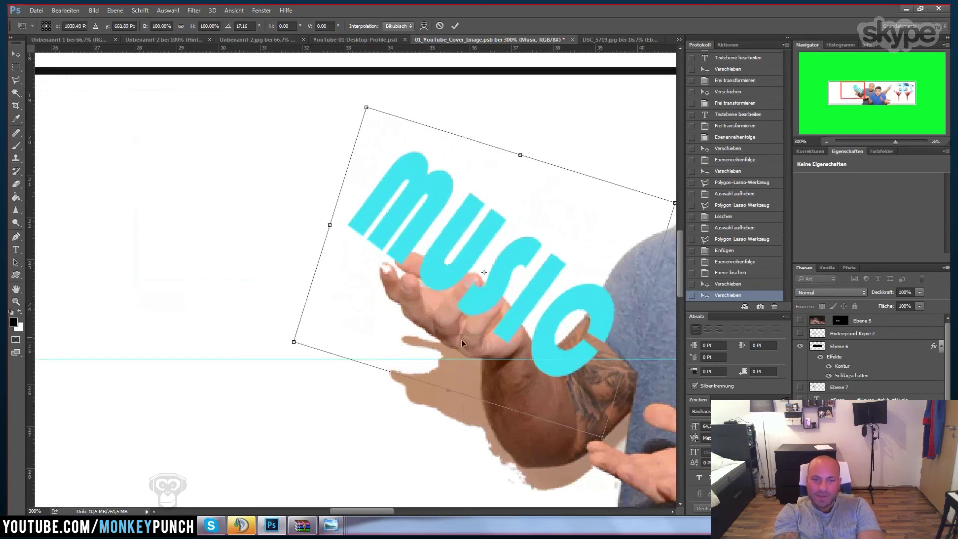
{"action": "left_click_drag", "start_coordinate": [602, 439], "coordinate": [590, 427]}
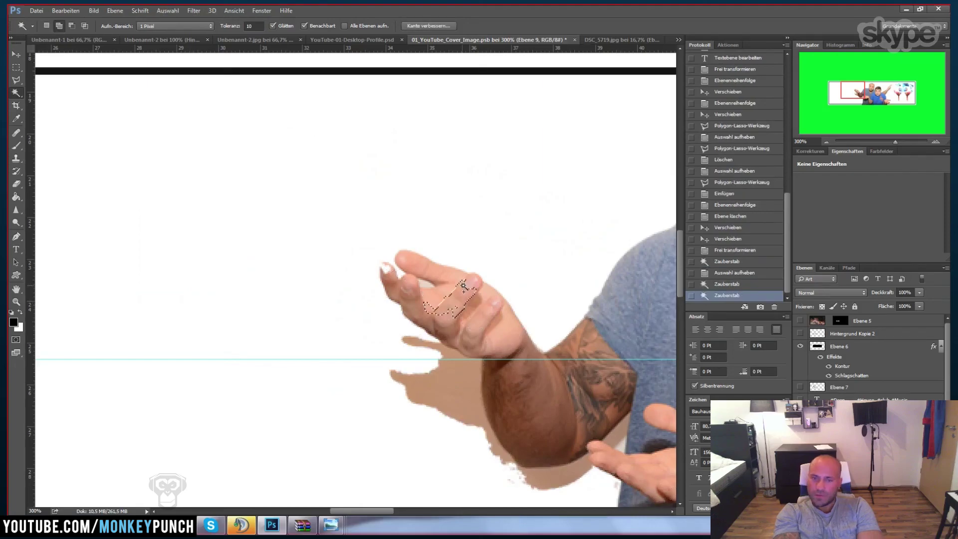
Move the MUSIC text down-right and select the large photo layer underneath
{"action": "key", "text": "alt+Tab"}
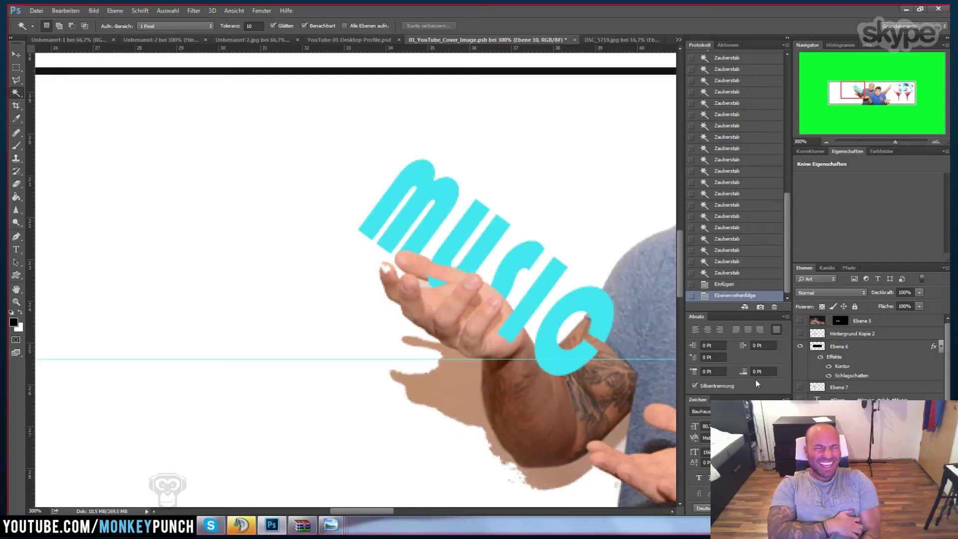
{"action": "left_click", "coordinate": [594, 346]}
{"action": "key", "text": "ctrl+d"}
{"action": "key", "text": "v"}
{"action": "mouse_move", "coordinate": [568, 281]}
{"action": "left_mouse_down"}
{"action": "mouse_move", "coordinate": [589, 290]}
{"action": "mouse_move", "coordinate": [583, 304]}
{"action": "left_mouse_up"}
{"action": "left_click", "coordinate": [616, 392], "text": "ctrl"}
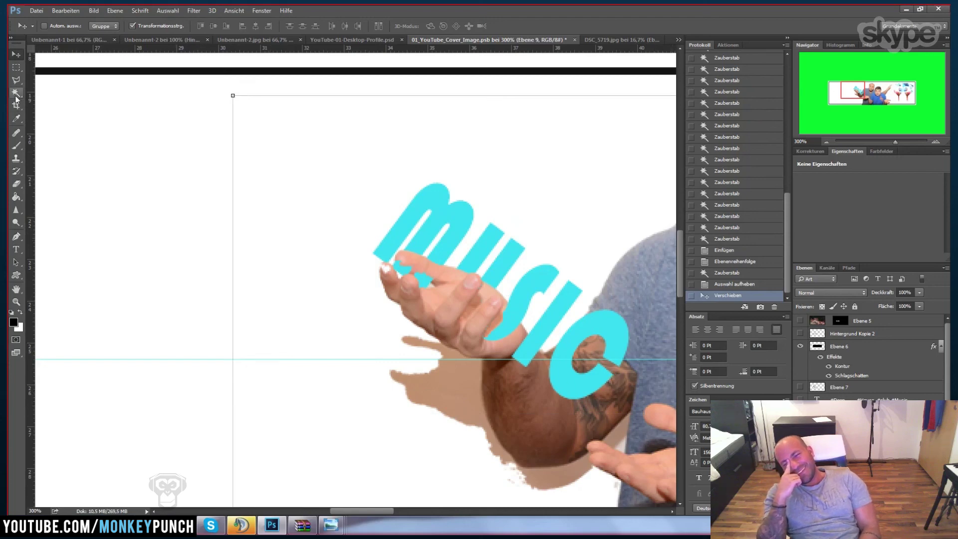
Outline the finger crossing the lettering with Polygonal Lasso and delete that part of MUSIC
{"action": "left_click", "coordinate": [16, 70]}
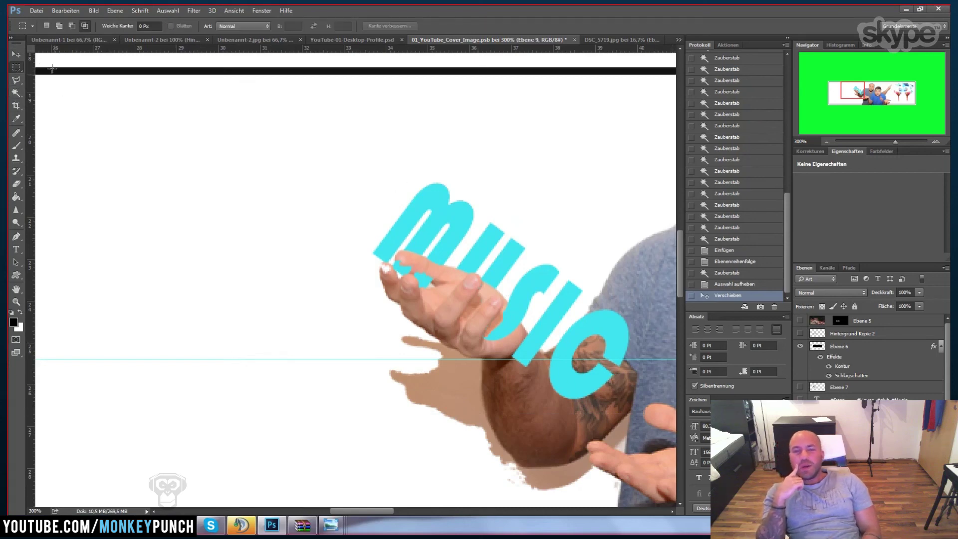
{"action": "key", "text": "l"}
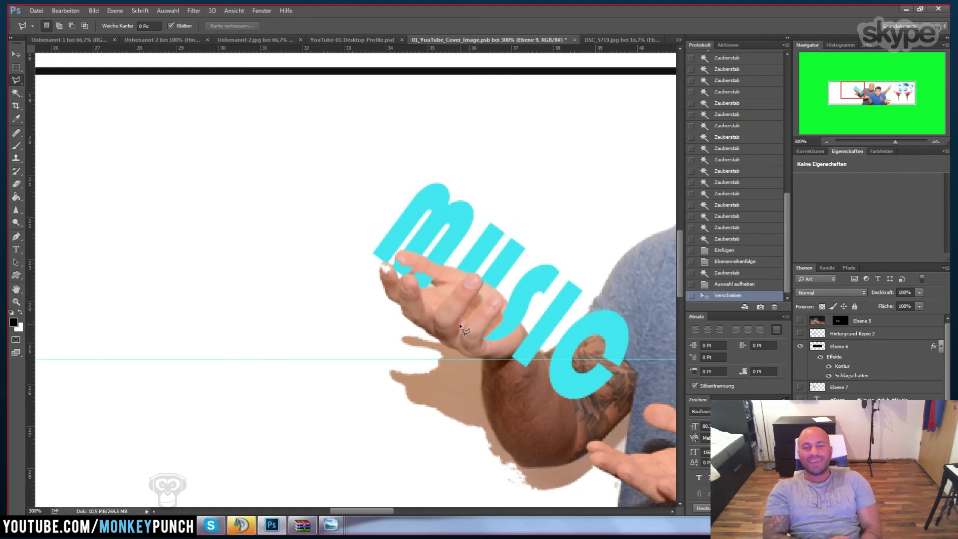
{"action": "left_click", "coordinate": [459, 325]}
{"action": "left_click", "coordinate": [507, 269]}
{"action": "double_click", "coordinate": [483, 284]}
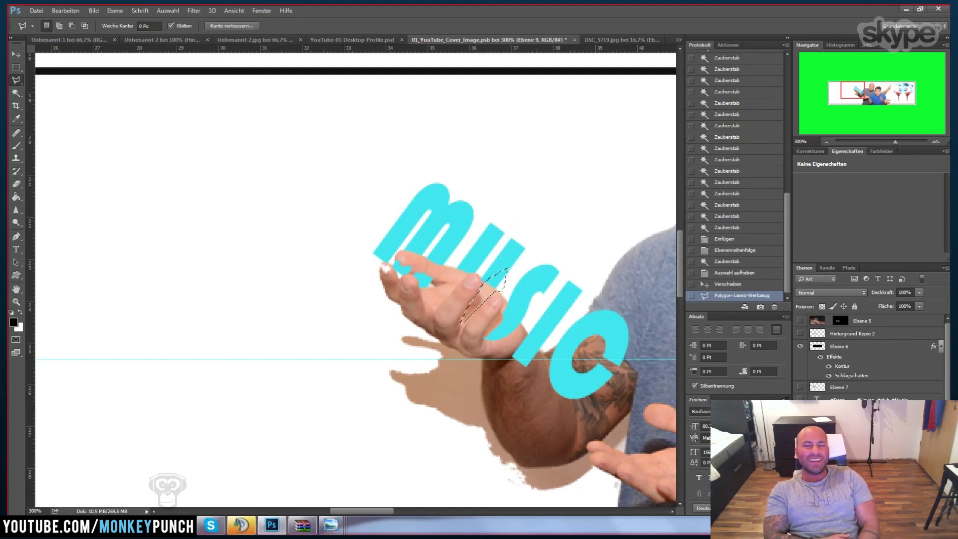
{"action": "key", "text": "Delete"}
{"action": "key", "text": "ctrl+d"}
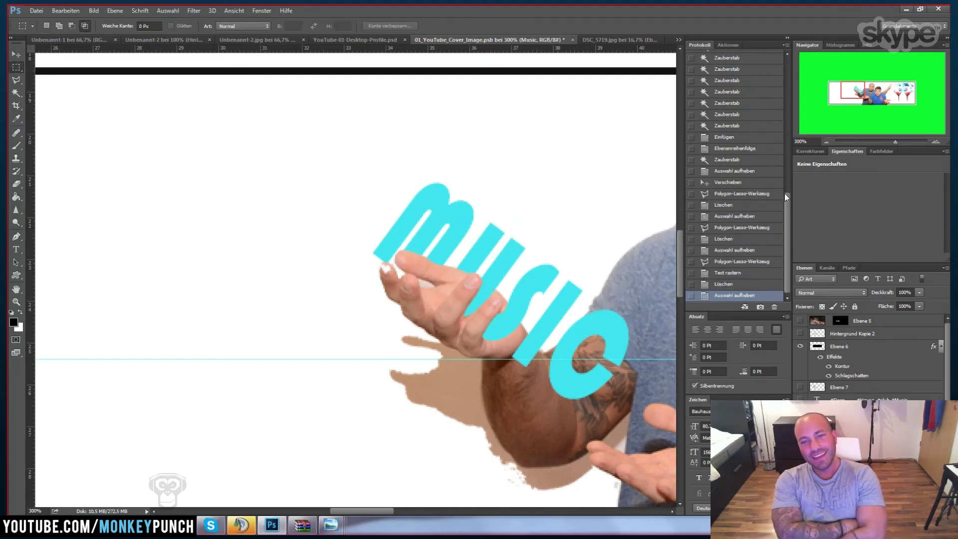
Zoom out to the whole banner and rotate the MUSIC text to a new angle
{"action": "left_click", "coordinate": [828, 142]}
{"action": "left_click", "coordinate": [827, 141]}
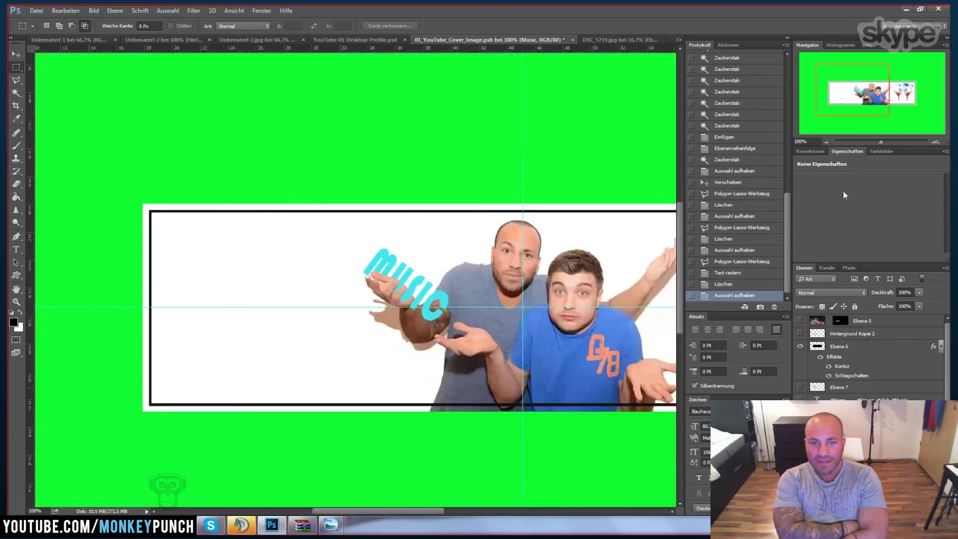
{"action": "key", "text": "ctrl+t"}
{"action": "left_click_drag", "start_coordinate": [487, 268], "coordinate": [494, 238]}
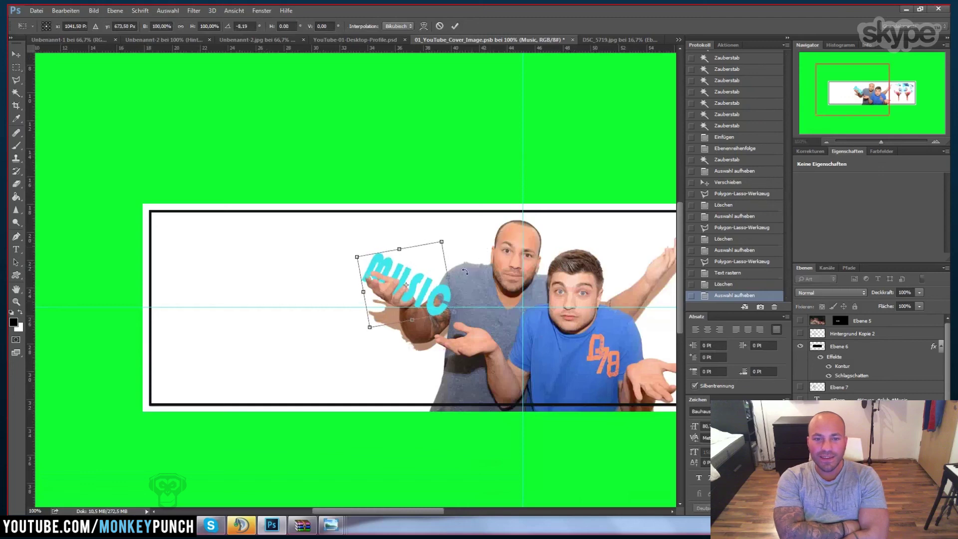
{"action": "key", "text": "ctrl+d"}
Move MUSIC onto the grey-shirted man's open hand and re-rotate it to sit there
{"action": "key", "text": "v"}
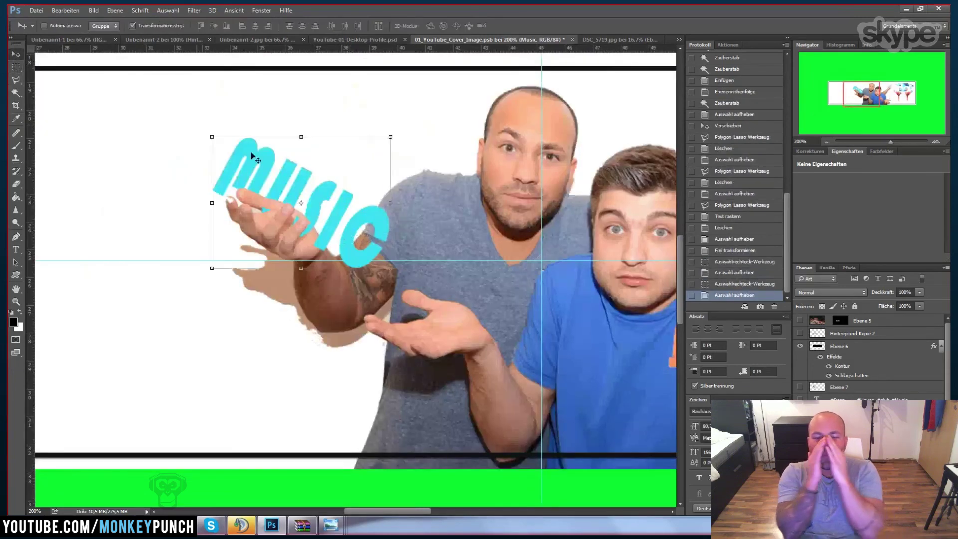
{"action": "left_click_drag", "start_coordinate": [339, 192], "coordinate": [308, 234]}
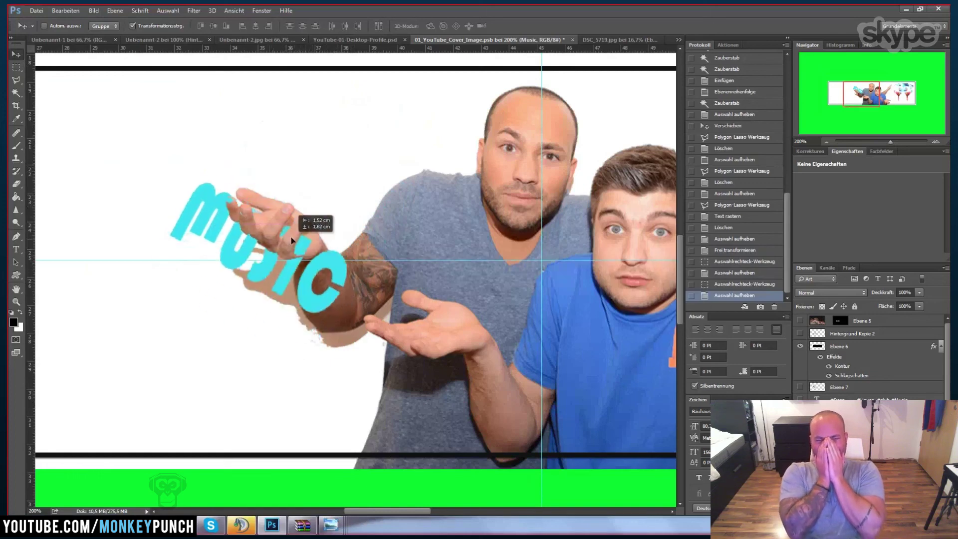
{"action": "left_click_drag", "start_coordinate": [308, 234], "coordinate": [348, 167]}
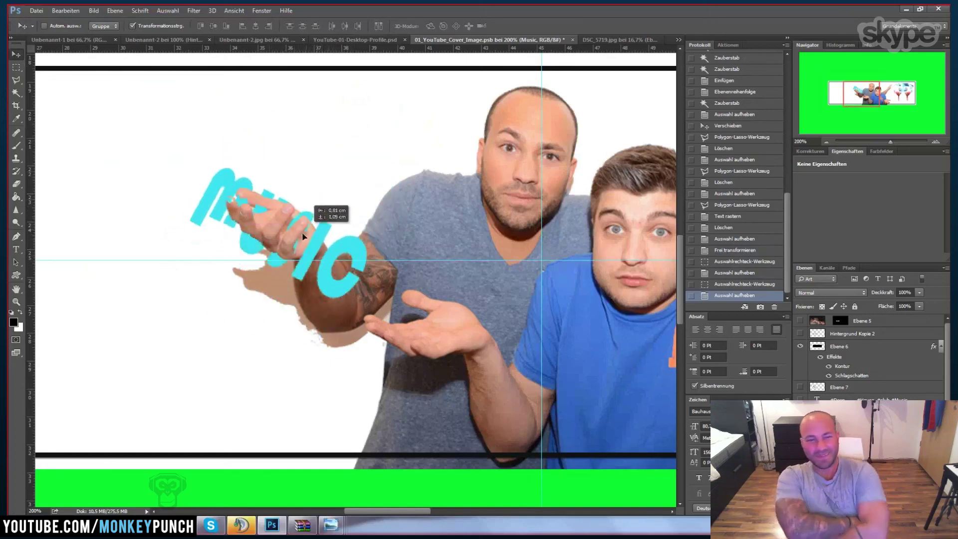
{"action": "left_click_drag", "start_coordinate": [331, 200], "coordinate": [322, 202]}
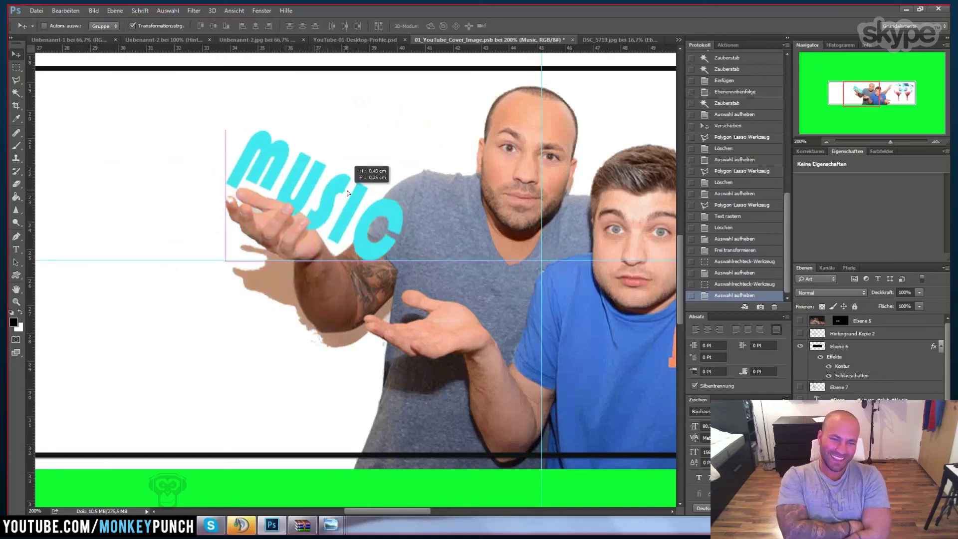
{"action": "key", "text": "ctrl+t"}
{"action": "left_click_drag", "start_coordinate": [349, 280], "coordinate": [314, 232]}
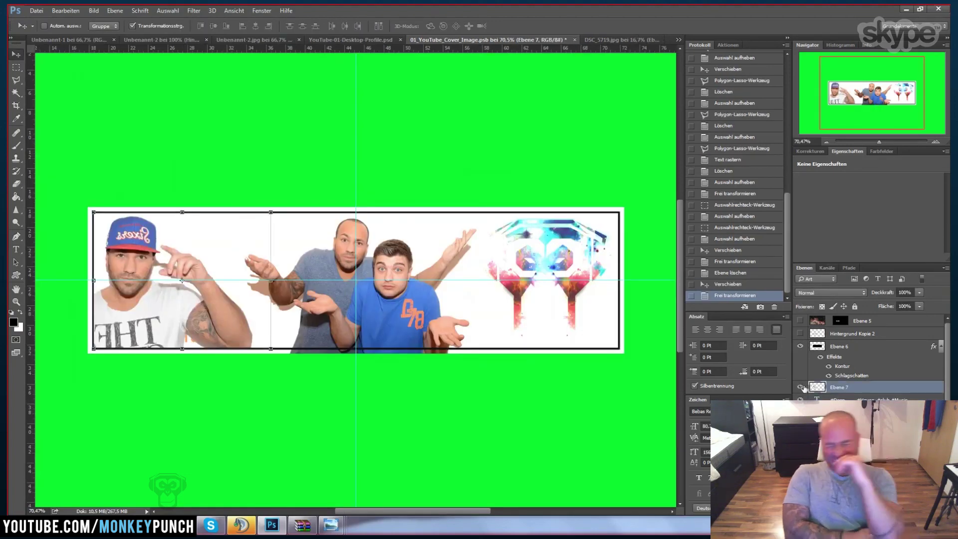
Hide Ebene 7, the photo of the man in the cap, and move the close-up face photo down
{"action": "left_click", "coordinate": [802, 388]}
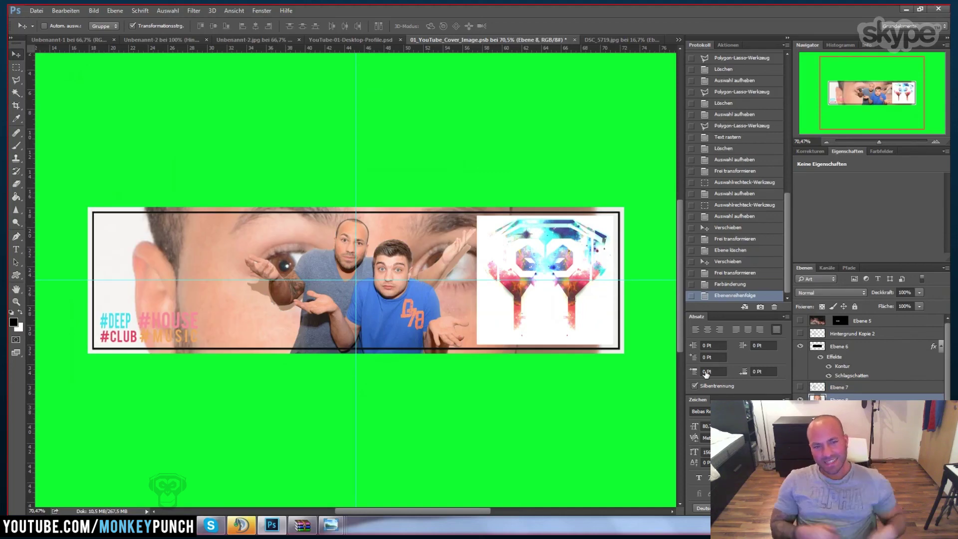
{"action": "left_click_drag", "start_coordinate": [389, 312], "coordinate": [419, 471]}
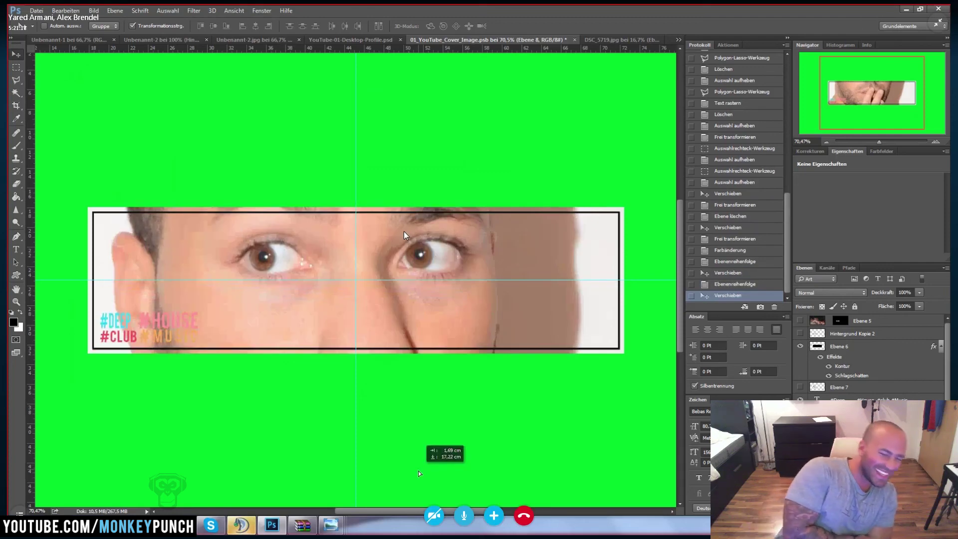
{"action": "left_click_drag", "start_coordinate": [418, 471], "coordinate": [418, 472]}
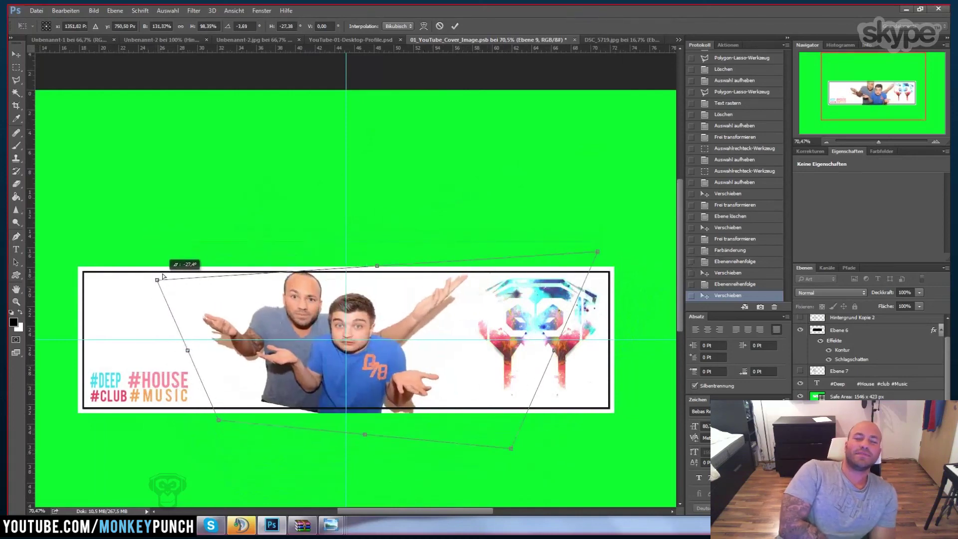
Straighten the rotated layer back to level and confirm the transform
{"action": "left_click_drag", "start_coordinate": [519, 455], "coordinate": [574, 372]}
{"action": "key", "text": "Return"}
{"action": "key", "text": "ctrl+1"}
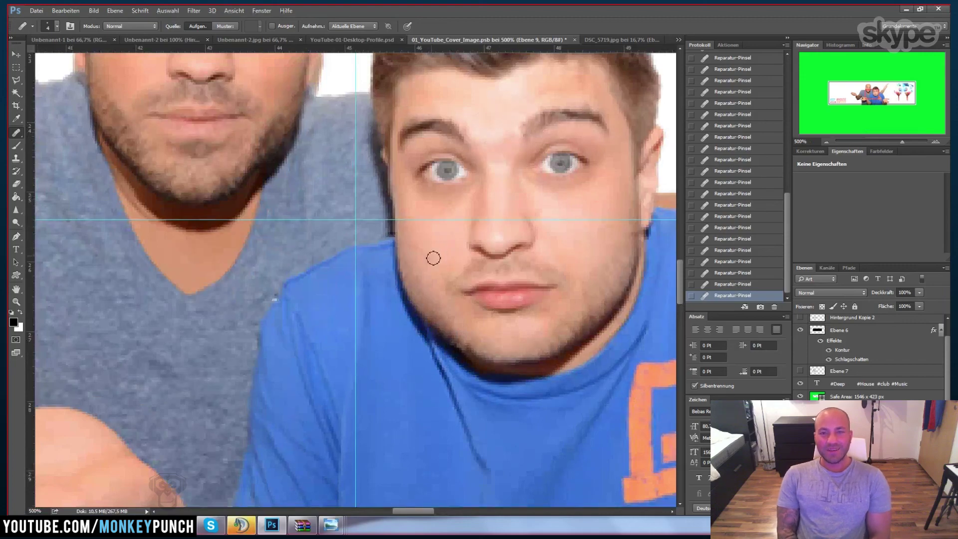
Open the Liquify filter (Shift+Ctrl+X) on the two men's cutout
{"action": "key", "text": "ctrl+shift+x"}
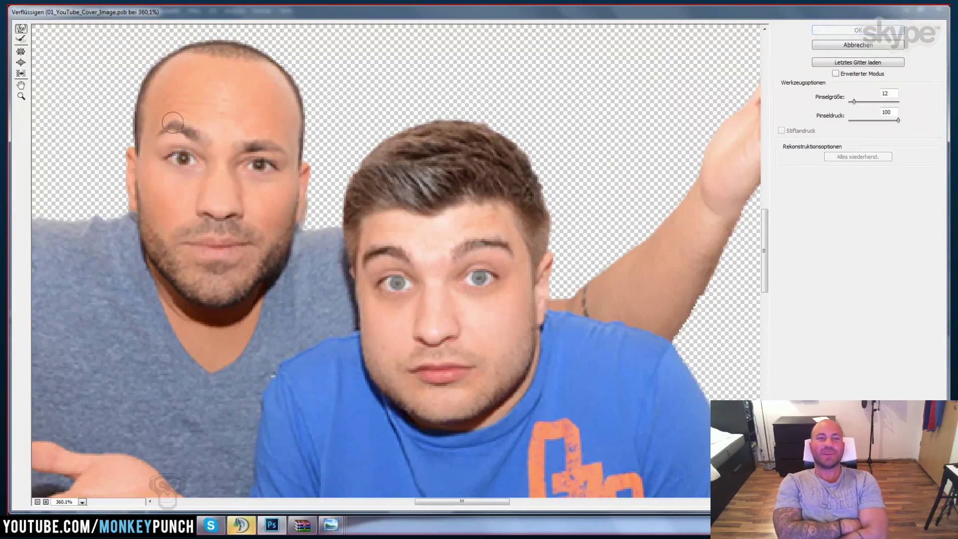
Forward Warp the men's eyes, eyebrows and mouths into grins and frowns with brush size 64
{"action": "left_click_drag", "start_coordinate": [173, 129], "coordinate": [175, 126]}
{"action": "scroll", "coordinate": [272, 176], "scroll_direction": "up", "scroll_amount": 2}
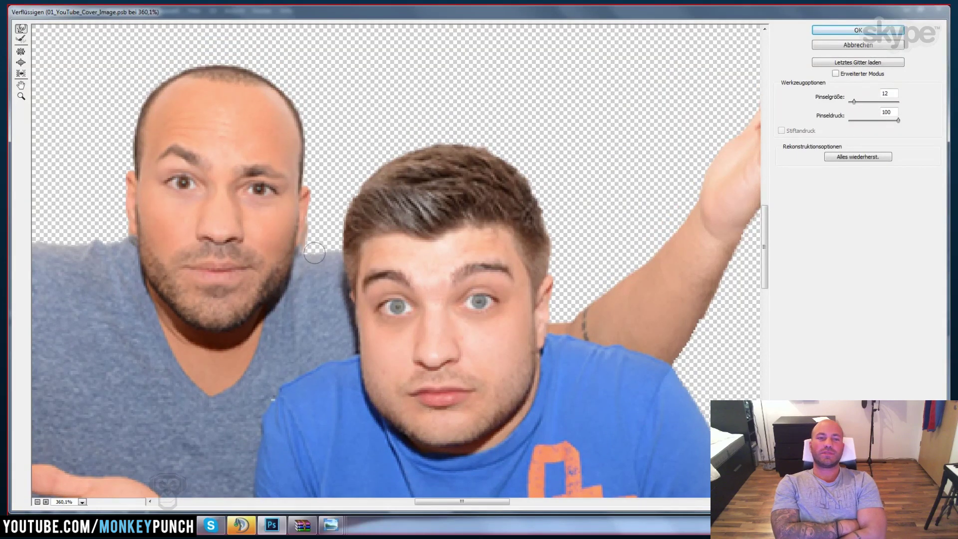
{"action": "left_click_drag", "start_coordinate": [259, 190], "coordinate": [276, 174]}
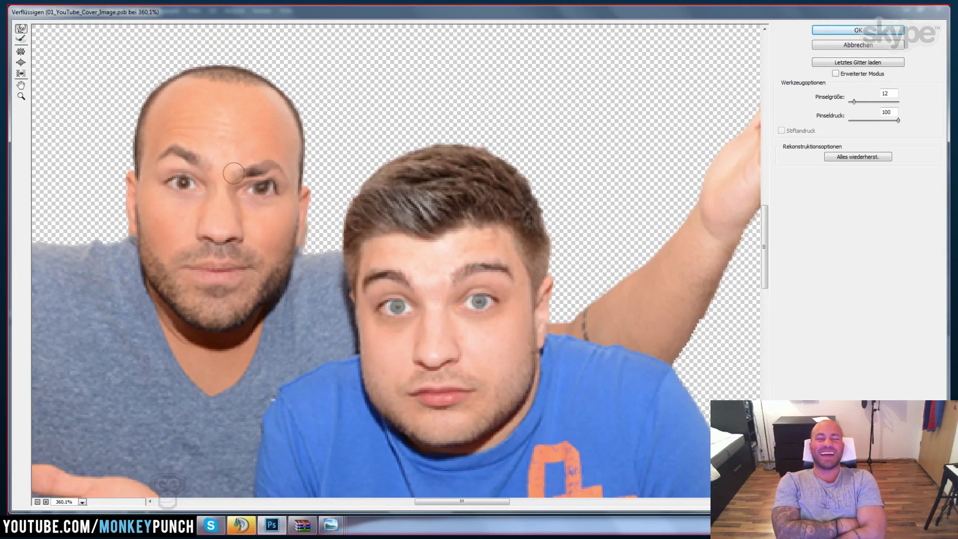
{"action": "key", "text": "bracketright"}
{"action": "key", "text": "bracketright"}
{"action": "key", "text": "bracketright"}
{"action": "left_click_drag", "start_coordinate": [214, 245], "coordinate": [214, 280]}
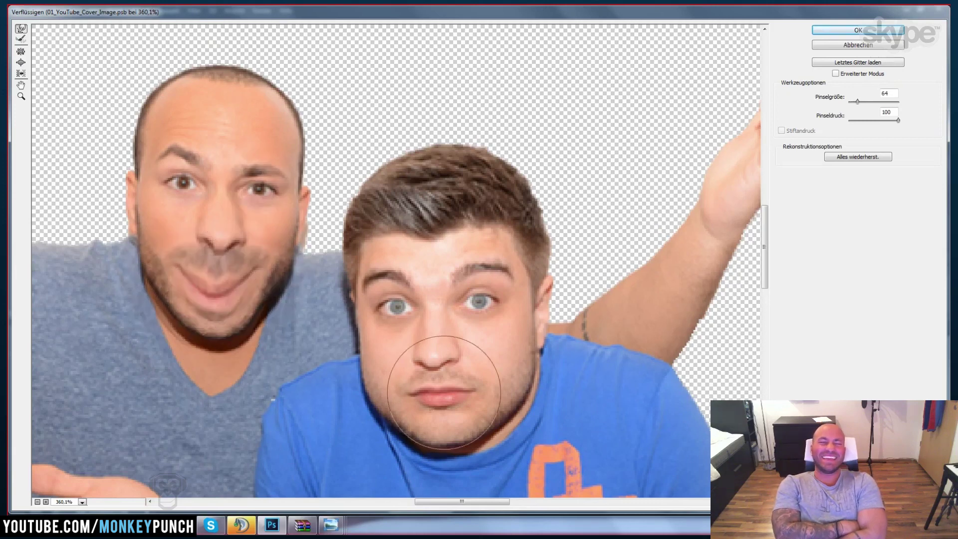
{"action": "left_click_drag", "start_coordinate": [444, 392], "coordinate": [414, 385]}
{"action": "left_click_drag", "start_coordinate": [494, 419], "coordinate": [493, 396]}
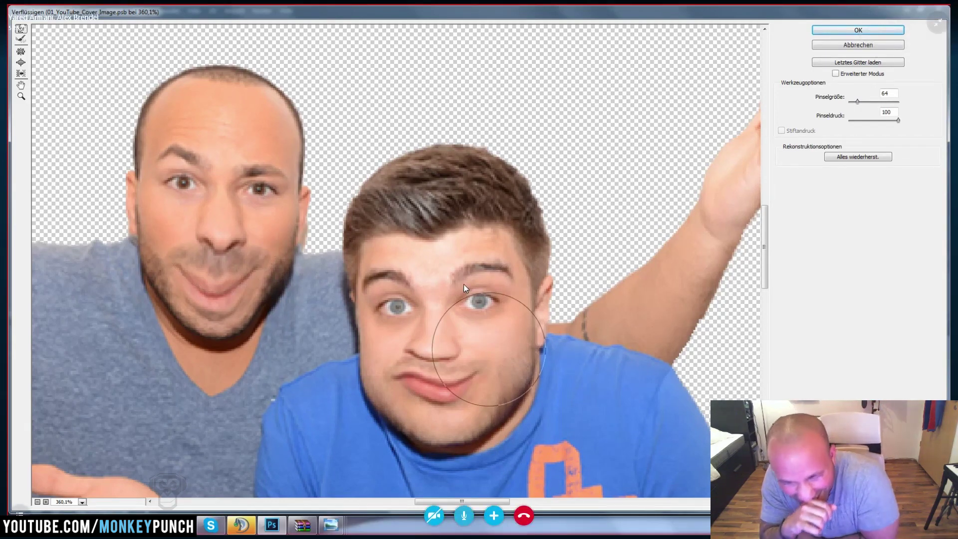
{"action": "left_click_drag", "start_coordinate": [235, 75], "coordinate": [235, 107]}
{"action": "mouse_move", "coordinate": [257, 75]}
{"action": "left_mouse_down"}
{"action": "mouse_move", "coordinate": [256, 132]}
{"action": "mouse_move", "coordinate": [214, 193]}
{"action": "mouse_move", "coordinate": [224, 214]}
{"action": "mouse_move", "coordinate": [214, 225]}
{"action": "mouse_move", "coordinate": [207, 392]}
{"action": "mouse_move", "coordinate": [219, 280]}
{"action": "mouse_move", "coordinate": [218, 265]}
{"action": "mouse_move", "coordinate": [210, 359]}
{"action": "mouse_move", "coordinate": [218, 283]}
{"action": "mouse_move", "coordinate": [203, 219]}
{"action": "mouse_move", "coordinate": [220, 193]}
{"action": "mouse_move", "coordinate": [278, 171]}
{"action": "mouse_move", "coordinate": [278, 160]}
{"action": "mouse_move", "coordinate": [245, 207]}
{"action": "mouse_move", "coordinate": [244, 179]}
{"action": "mouse_move", "coordinate": [225, 193]}
{"action": "mouse_move", "coordinate": [238, 235]}
{"action": "mouse_move", "coordinate": [253, 188]}
{"action": "mouse_move", "coordinate": [242, 208]}
{"action": "left_mouse_up"}
Reset the Liquify warps and move the close-up face photo upward in the strip
{"action": "left_click", "coordinate": [858, 45], "text": "alt"}
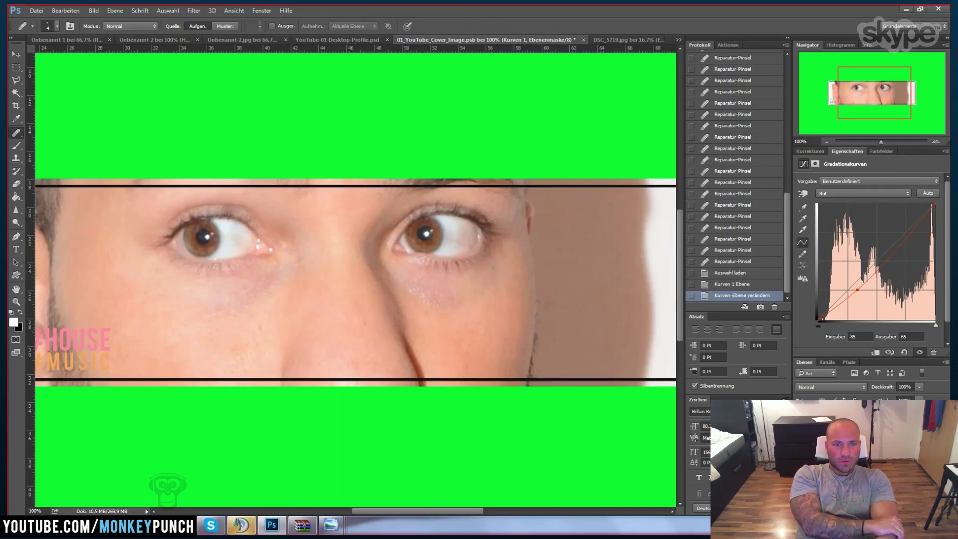
{"action": "left_click", "coordinate": [17, 57]}
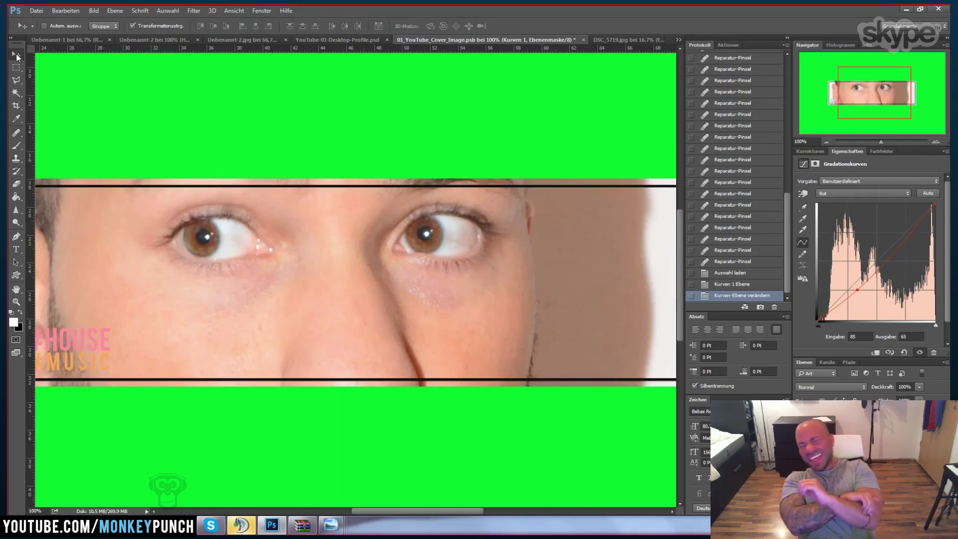
{"action": "left_click_drag", "start_coordinate": [394, 325], "coordinate": [394, 210]}
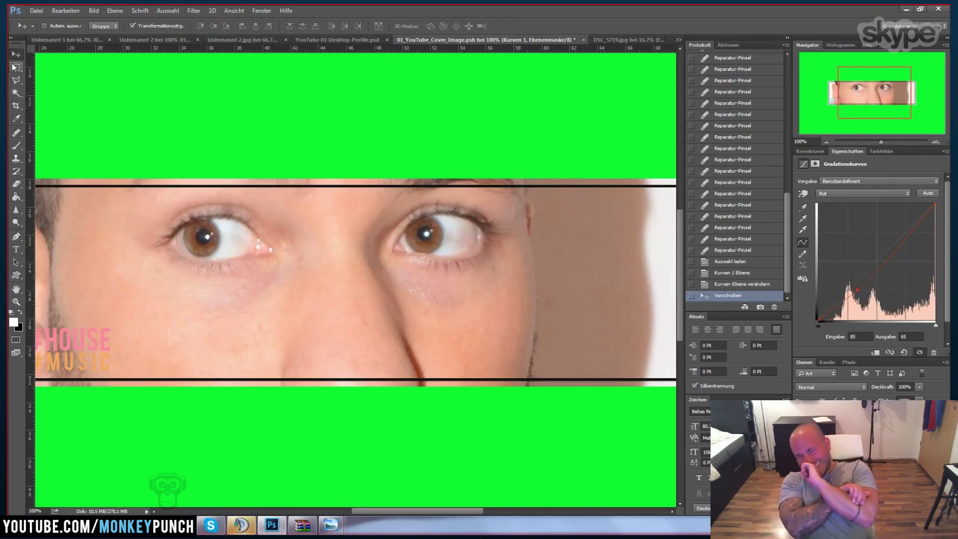
{"action": "key", "text": "ctrl+z"}
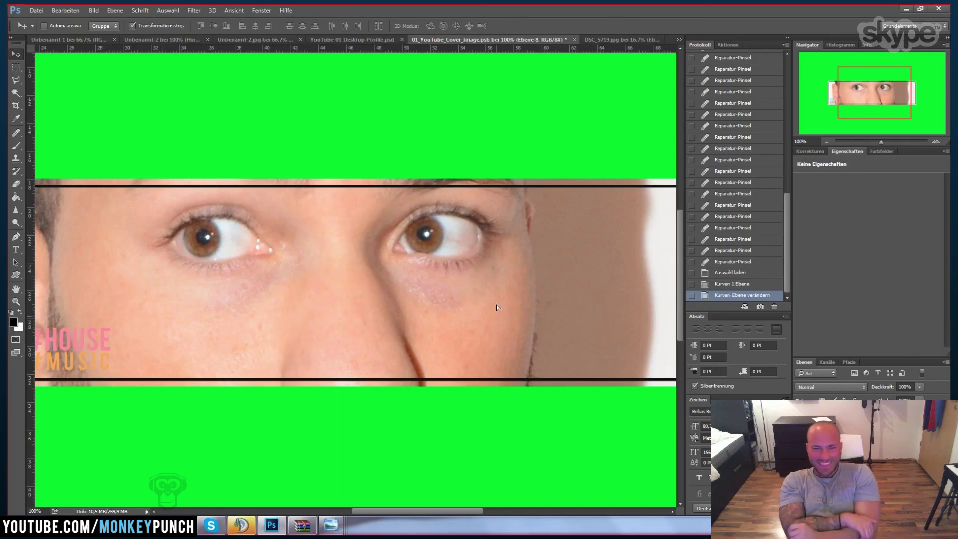
{"action": "left_click_drag", "start_coordinate": [496, 286], "coordinate": [534, 90]}
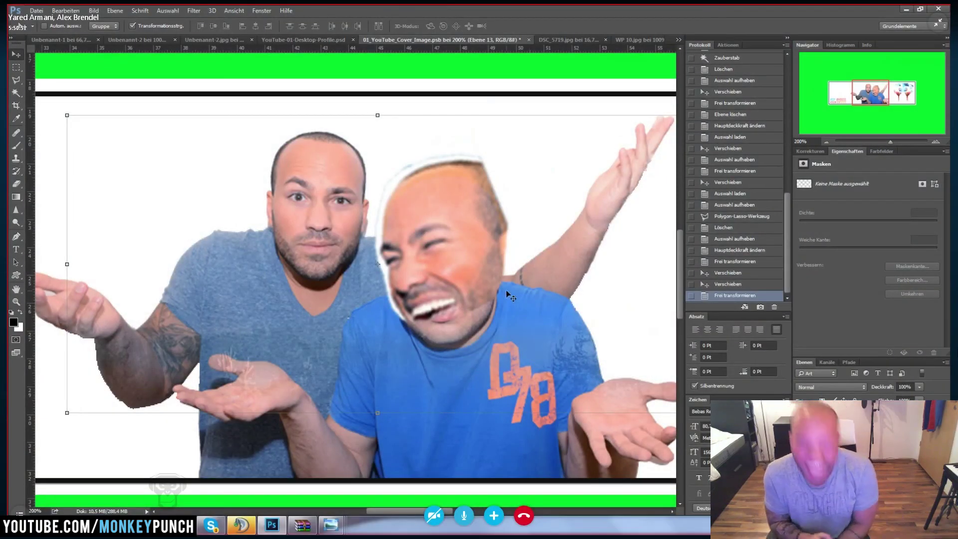
Free-transform the pasted laughing-face layer and shrink it from its lower-left corner
{"action": "key", "text": "ctrl+t"}
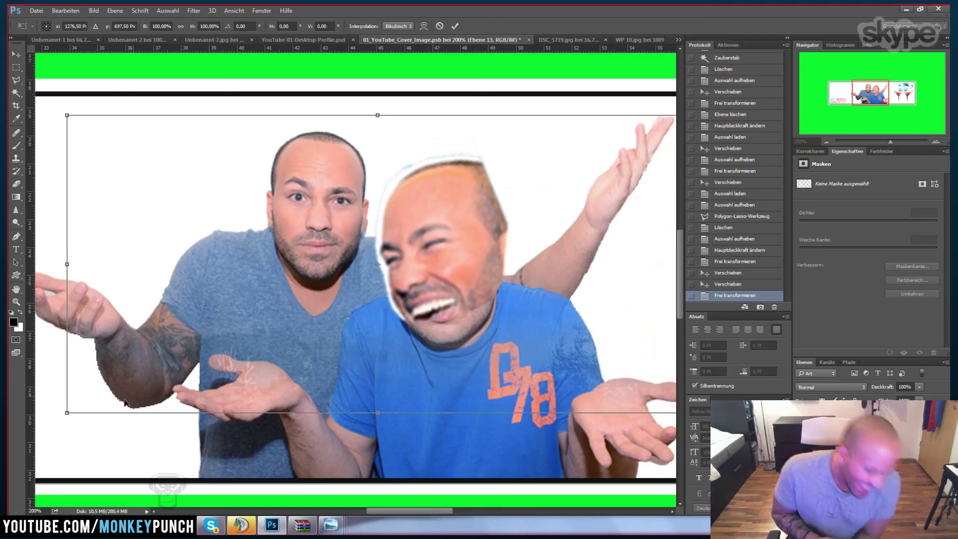
{"action": "left_click_drag", "start_coordinate": [67, 412], "coordinate": [114, 369]}
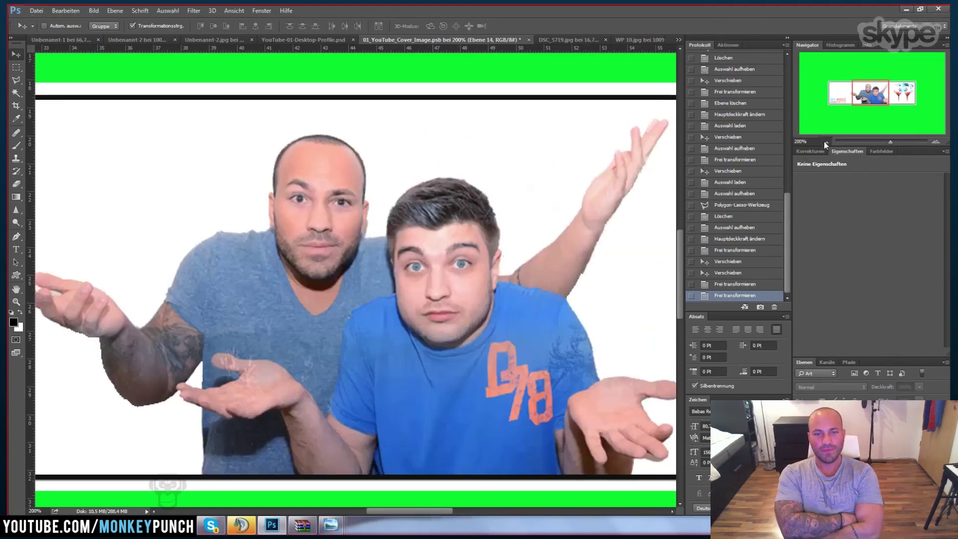
Fit the whole banner on screen to review the men, hashtags and logo
{"action": "key", "text": "ctrl+0"}
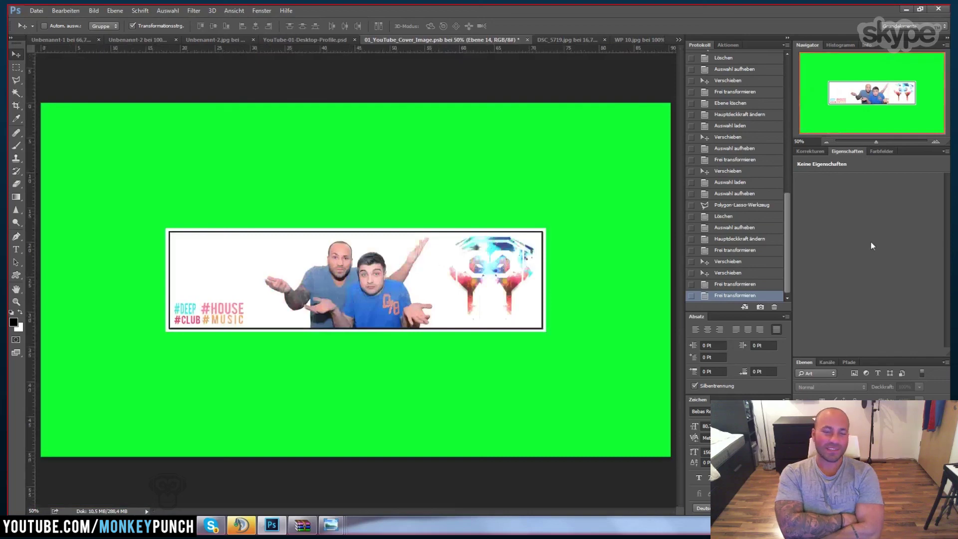